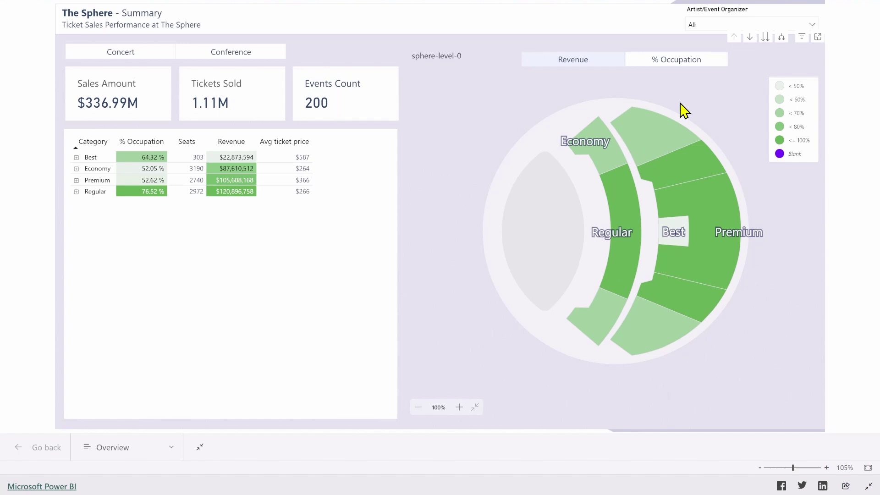
scroll(680, 110, up, 1)
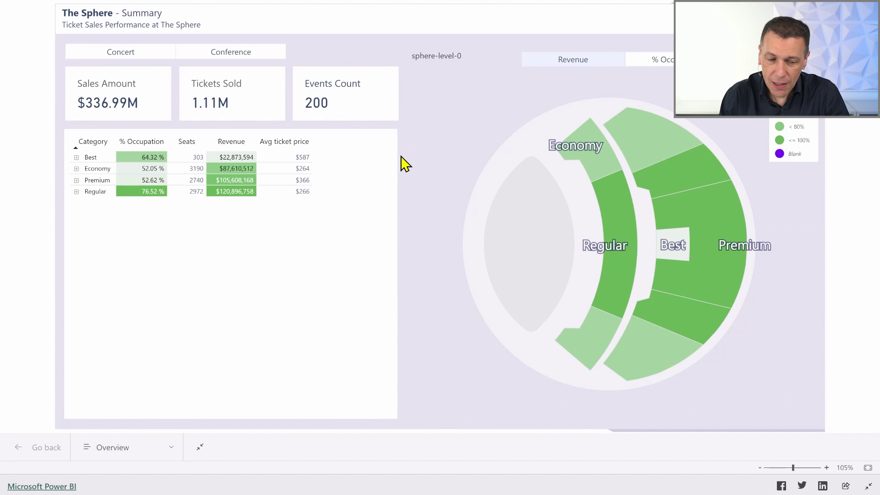
mouse_move(231, 207)
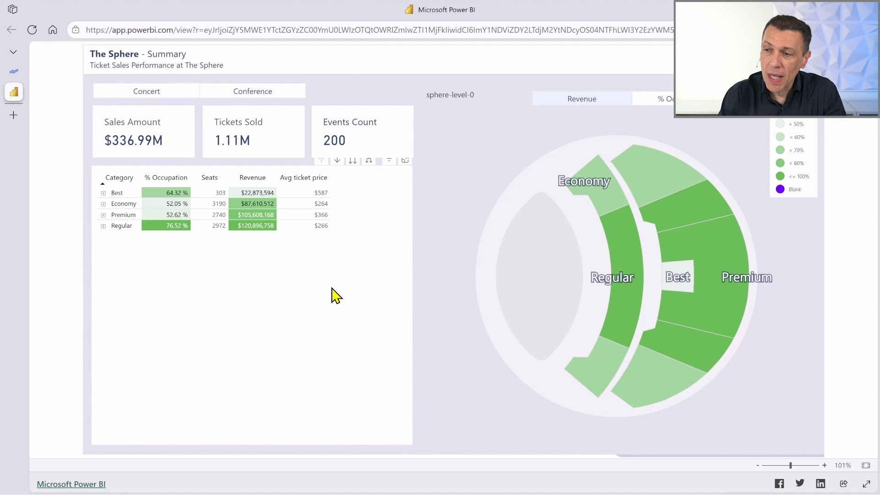
Highlight the Best category, then clear it to restore the $336.99M and 1.11M ticket totals.
click(128, 195)
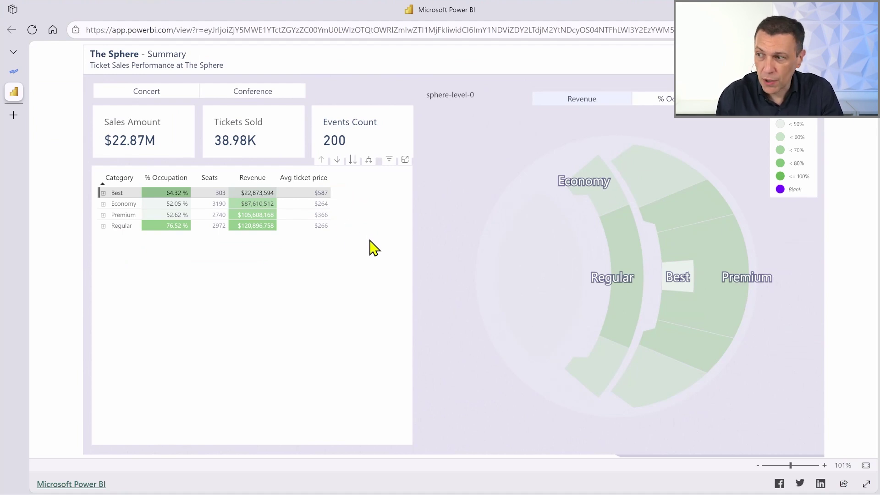
click(347, 264)
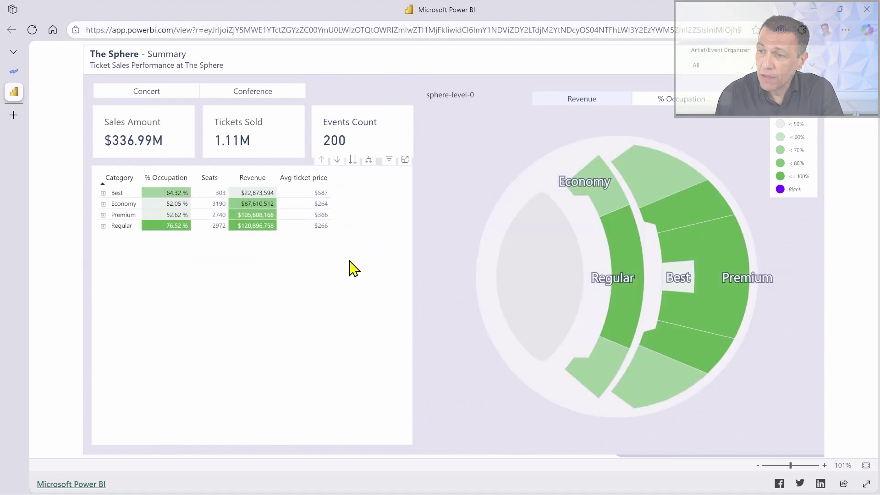
mouse_move(619, 275)
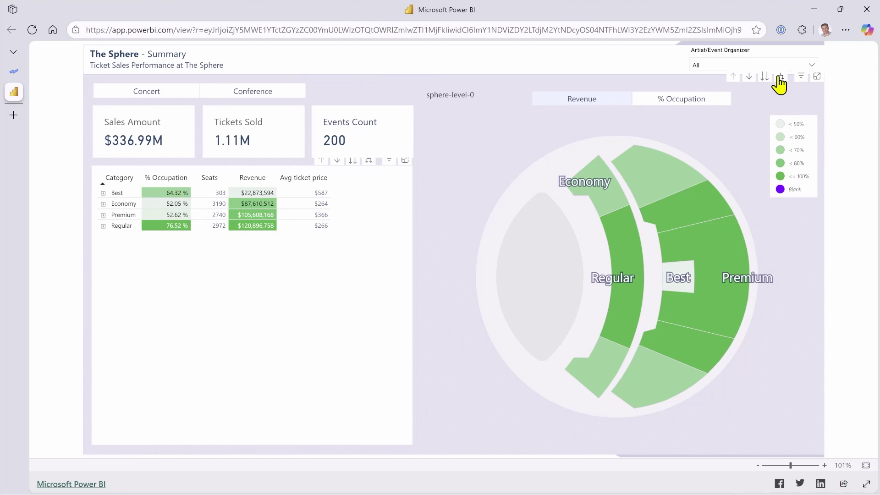
Expand the seat chart into numbered sectors and filter to Conference events ($230.56M, 50 events).
click(781, 76)
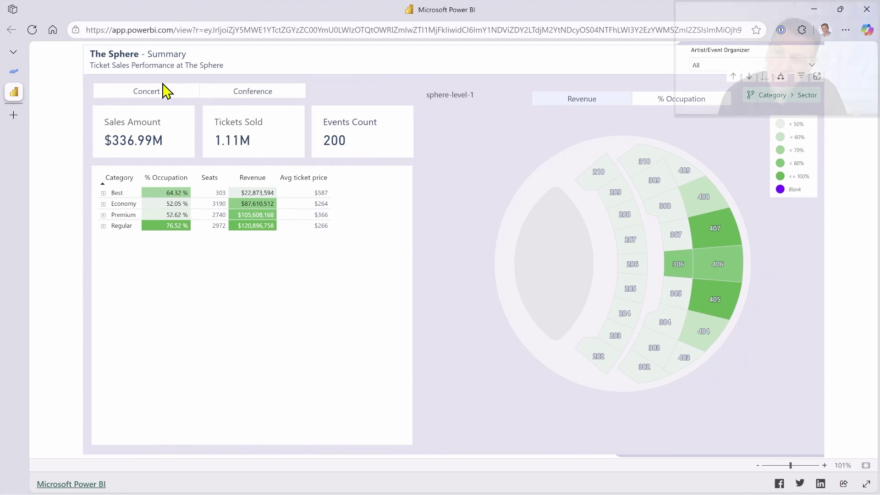
click(147, 91)
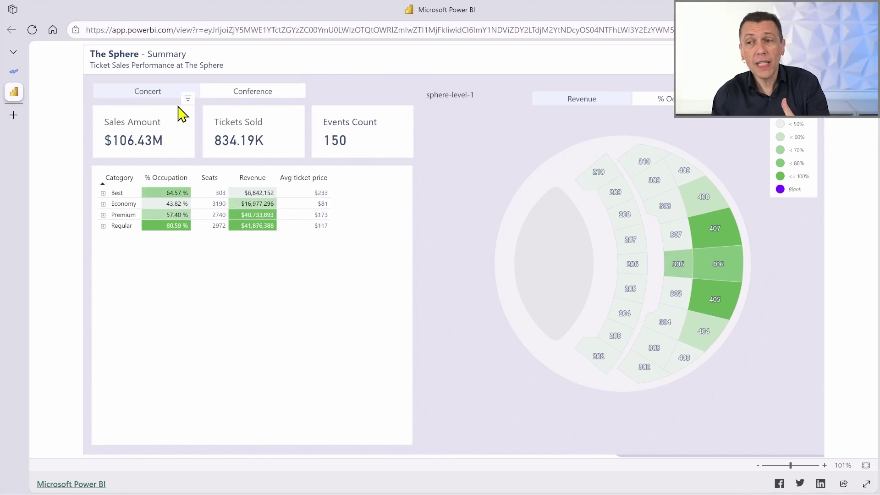
click(234, 96)
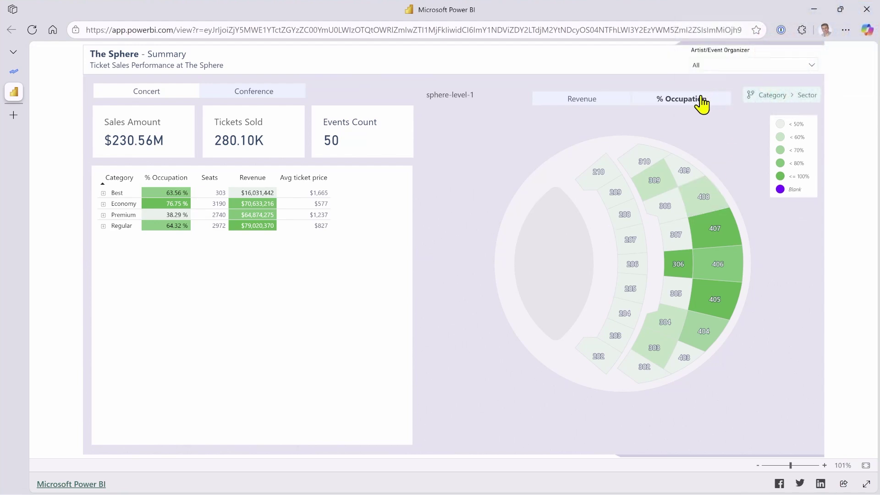
Colour the seat chart by % Occupation and drill from sectors down to individual seats.
click(680, 99)
mouse_move(704, 128)
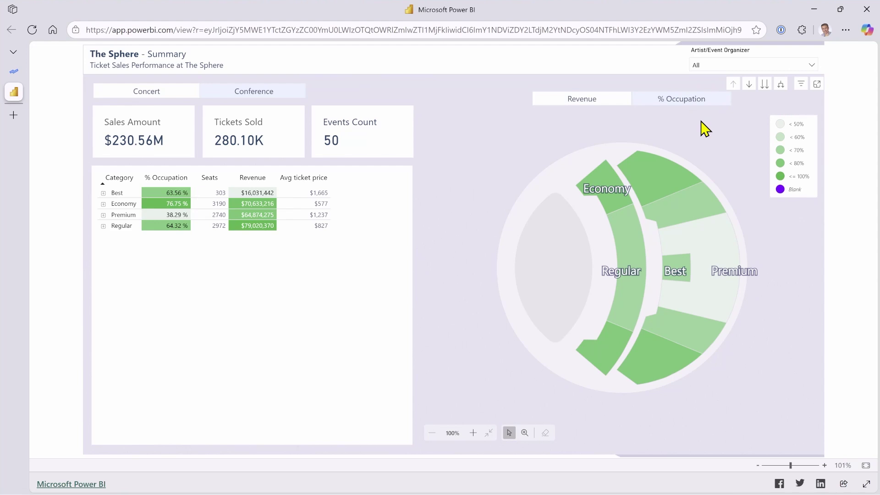
click(781, 84)
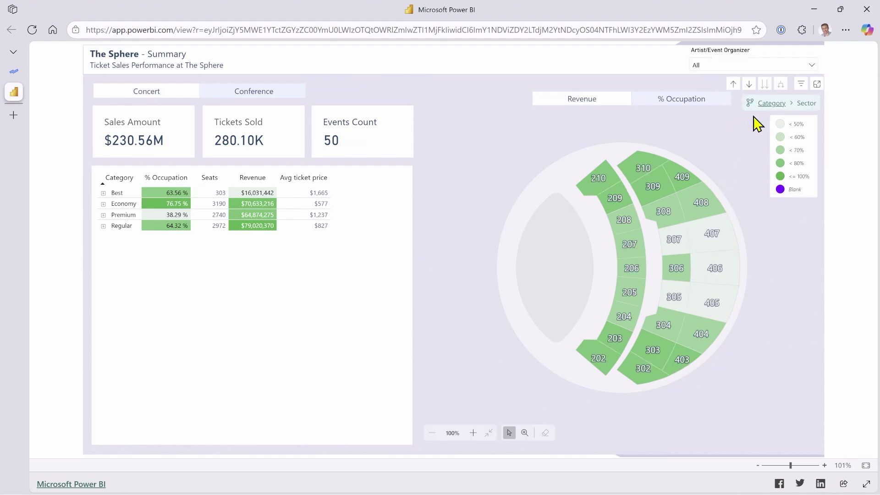
click(721, 167)
Filter the seat occupancy map to Concert events ($106.43M, 150 events) and pan across its sections.
mouse_move(694, 203)
mouse_down()
mouse_move(557, 250)
mouse_move(648, 270)
mouse_up()
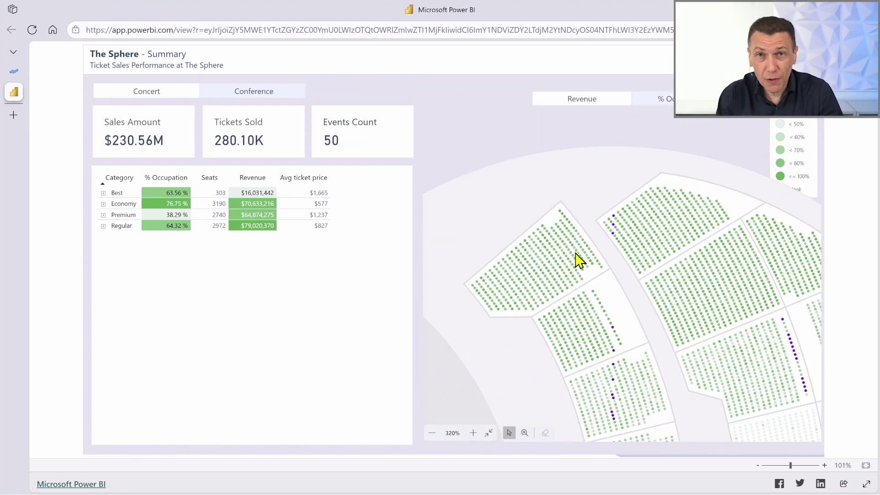
click(146, 90)
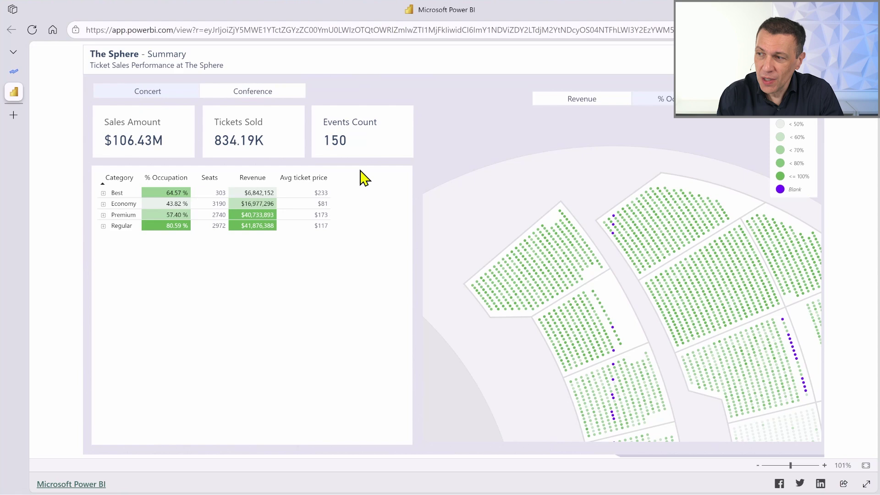
mouse_move(619, 309)
drag(526, 285, 406, 168)
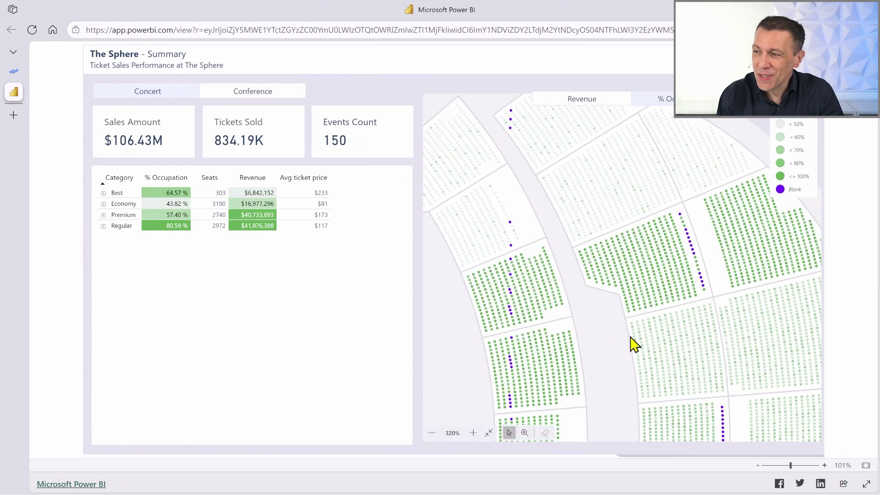
drag(633, 344, 624, 266)
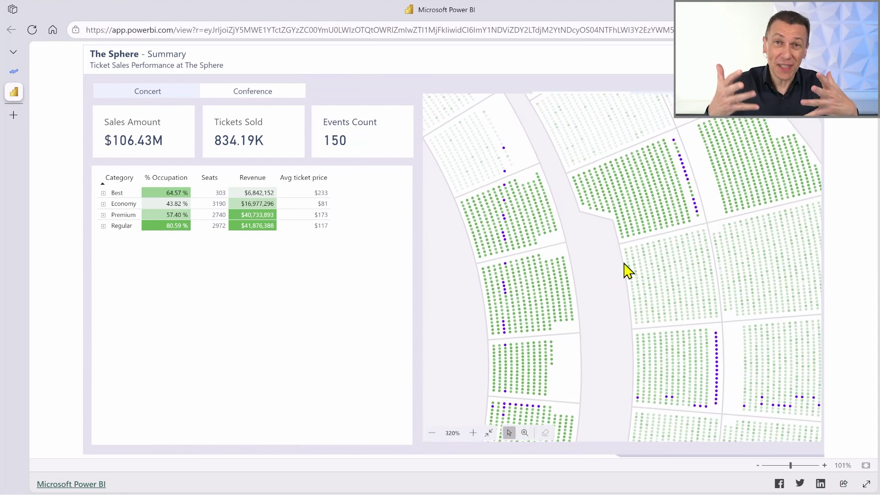
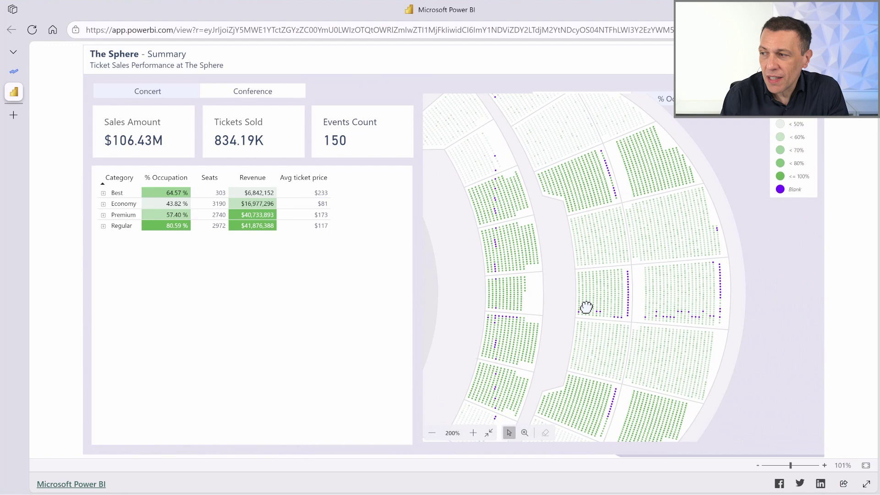
scroll(590, 322, up, 4)
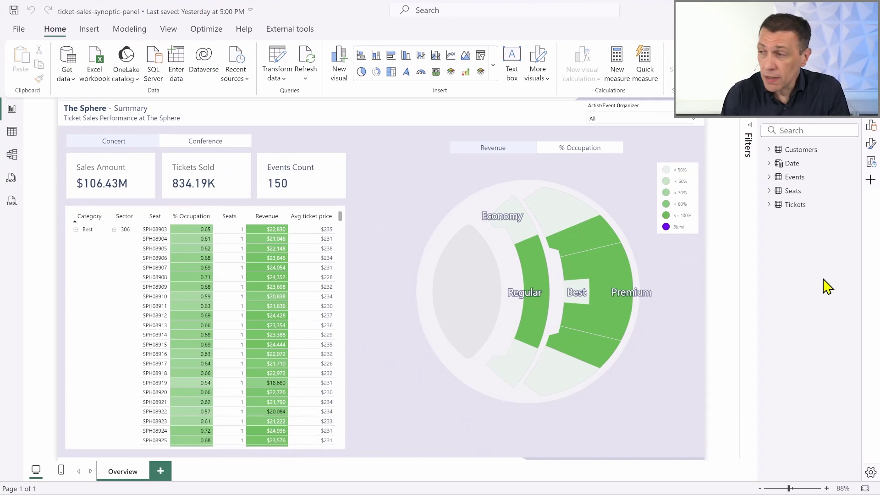
Expand the Seats and Tickets tables, then open the Synoptic Panel visual's Map Manager.
click(769, 191)
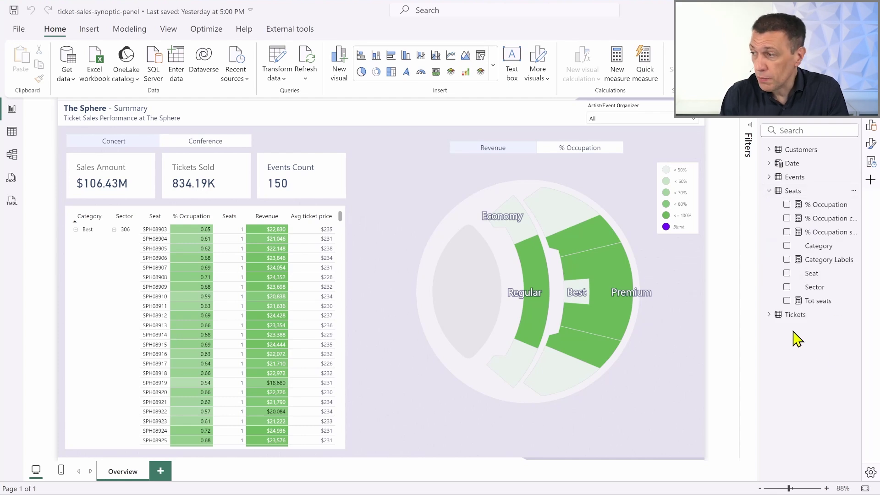
click(770, 313)
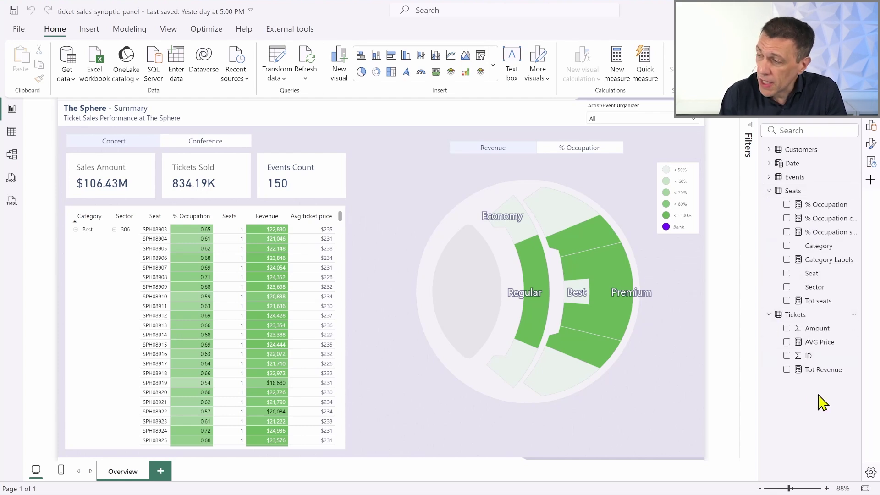
mouse_move(677, 198)
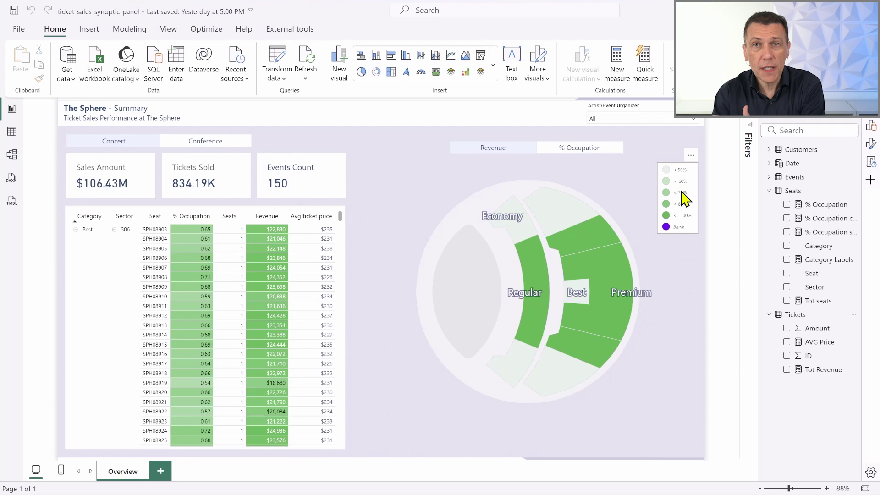
click(677, 189)
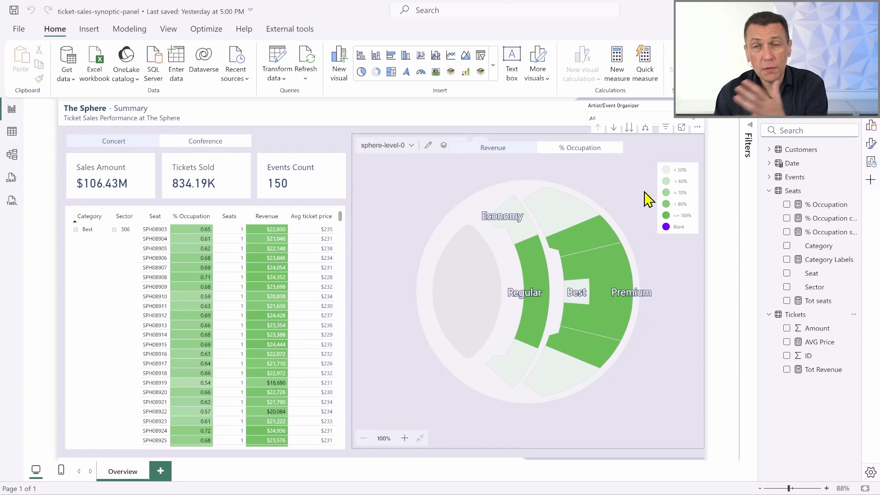
click(440, 200)
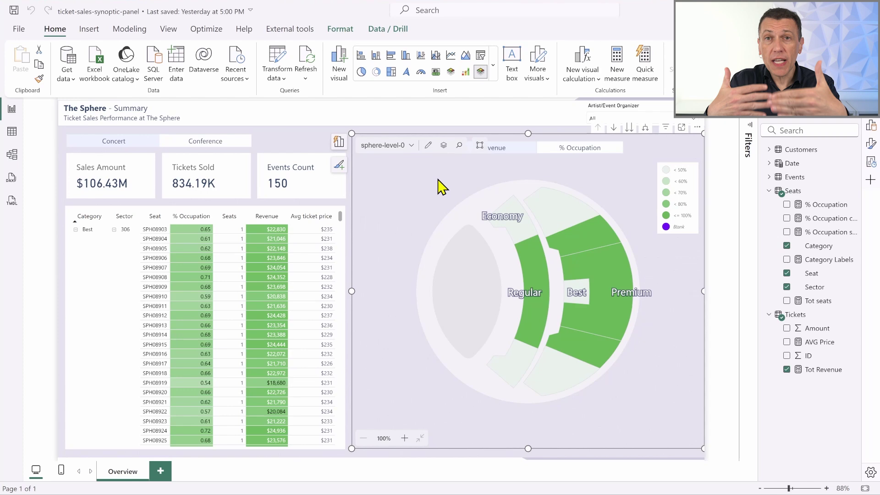
click(443, 146)
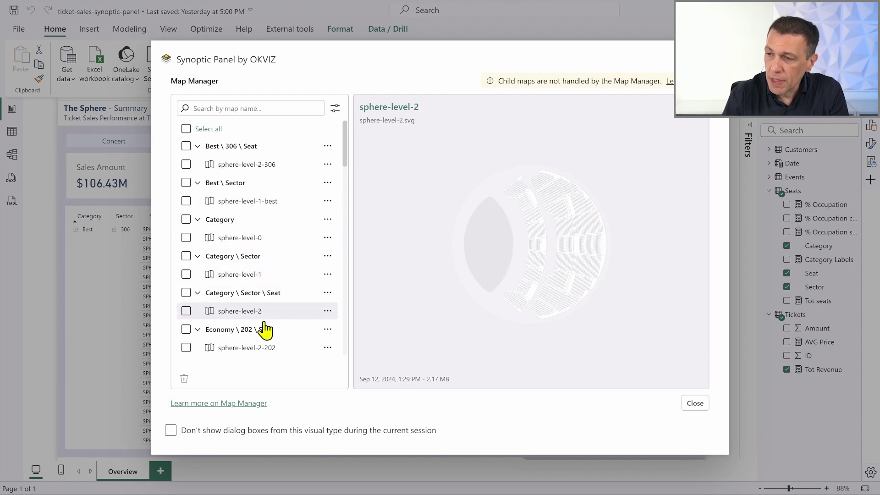
scroll(258, 309, down, 3)
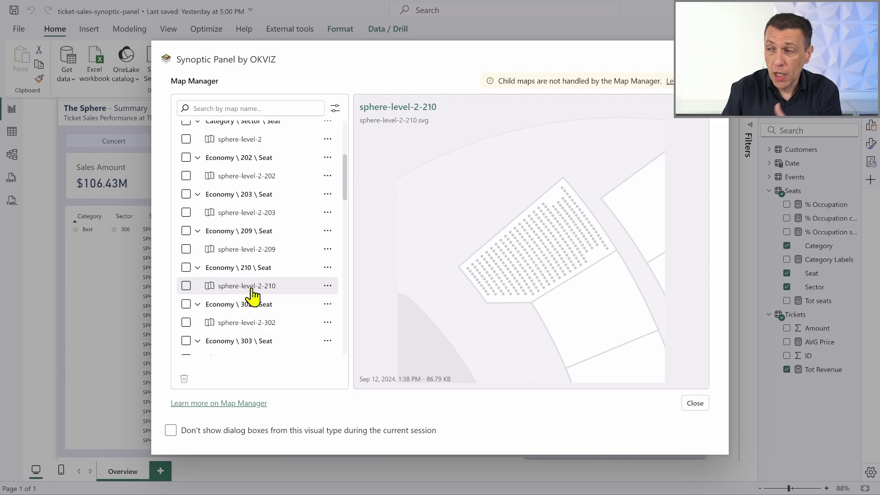
Close the Map Manager and Suggest a visual pane, then open the Category level's maps for editing.
key(Escape)
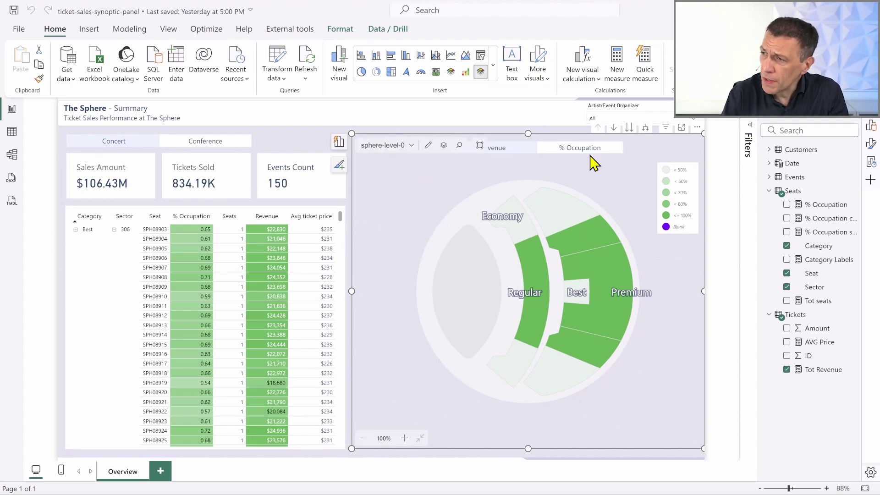
mouse_move(527, 291)
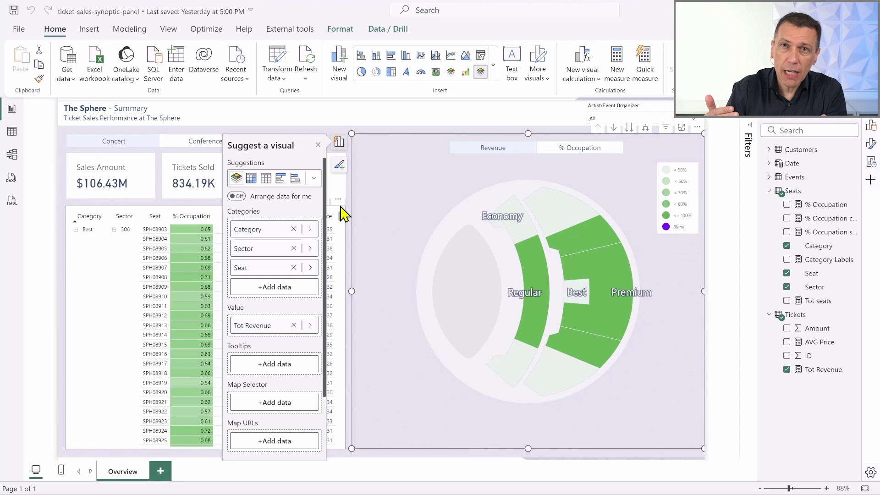
click(457, 171)
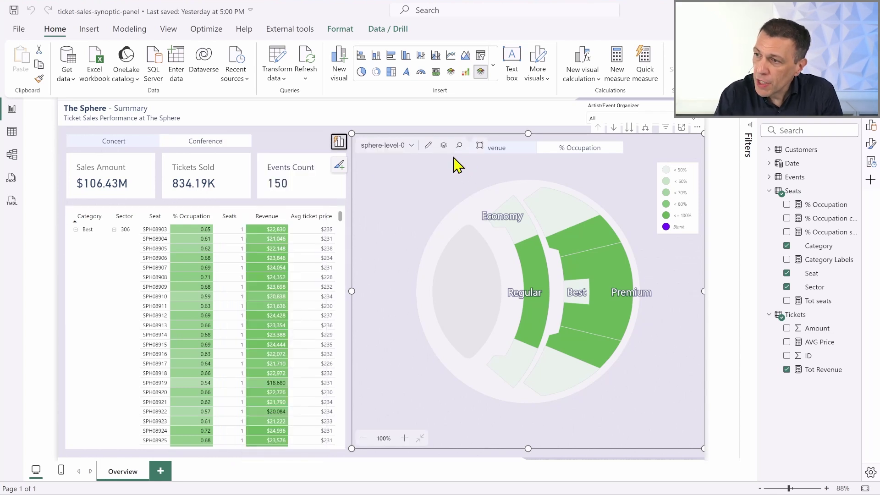
click(428, 147)
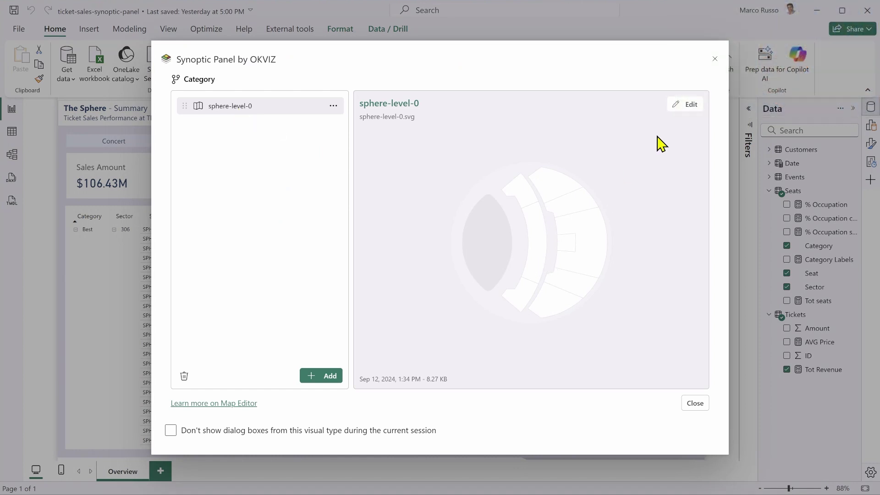
Open sphere-level-0 in the map editor to show its back and sectors layers.
click(685, 105)
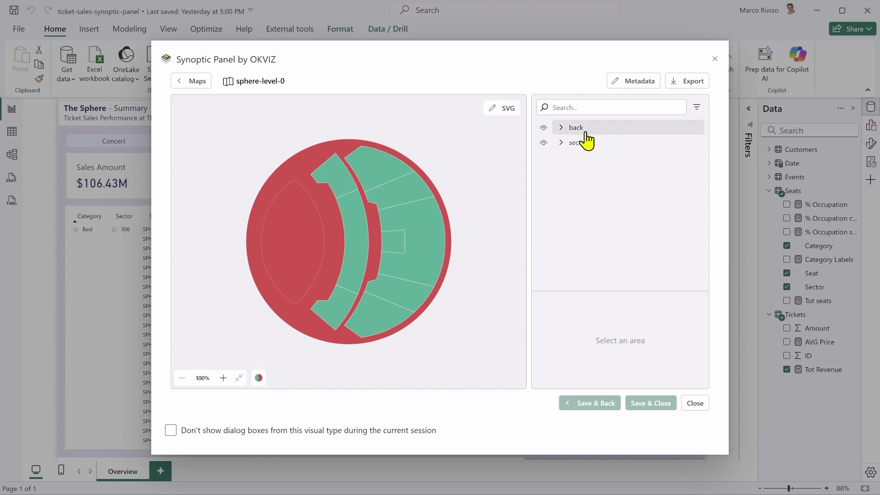
Expand sectors and Economy, then select Economy to show its Auto Bind to the Economy category.
click(564, 142)
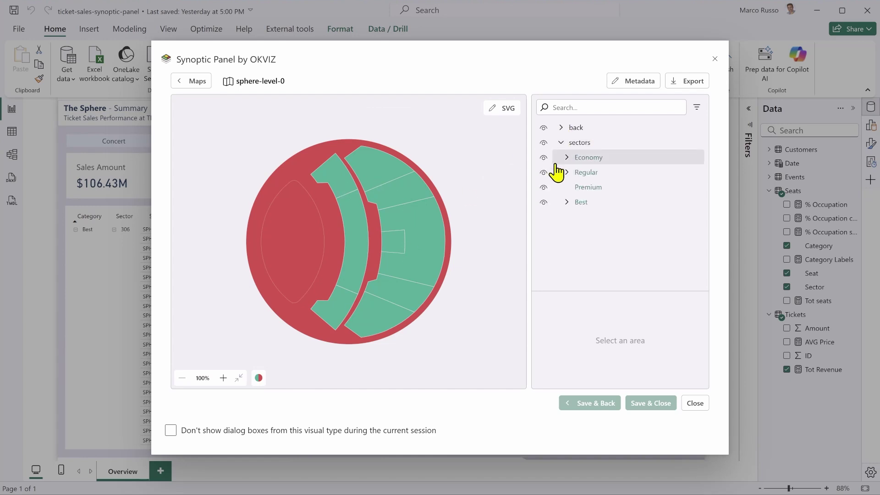
click(566, 157)
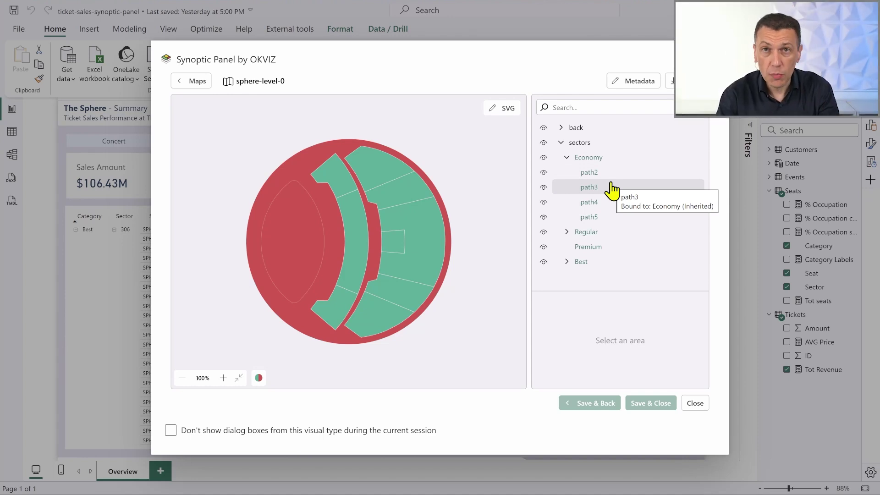
click(590, 157)
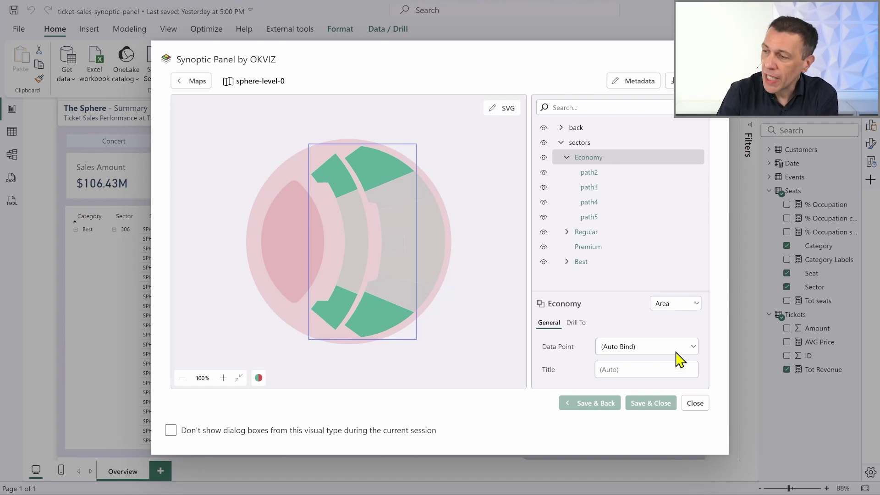
Check Economy's Data Point choices, leaving Auto Bind, then close the Synoptic Panel dialog.
click(693, 347)
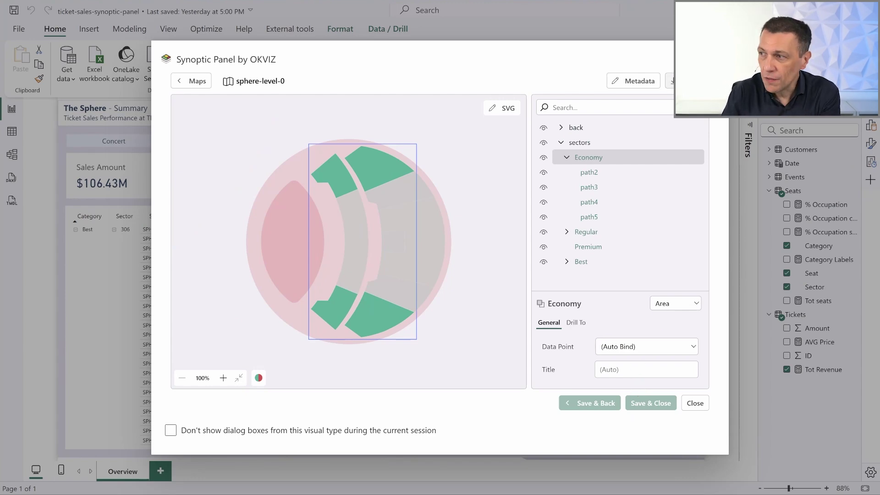
key(Escape)
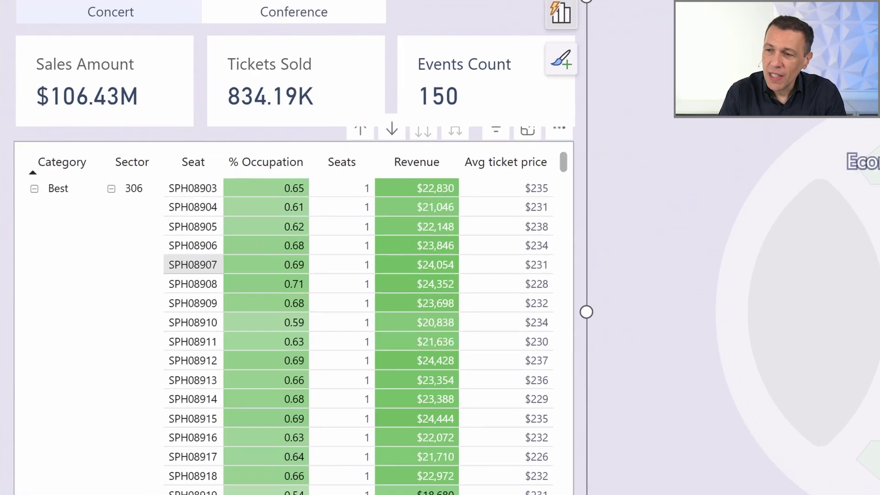
Switch to the OKVIZ article on analysing Sphere ticket sales with Synoptic Panel.
drag(156, 199, 229, 215)
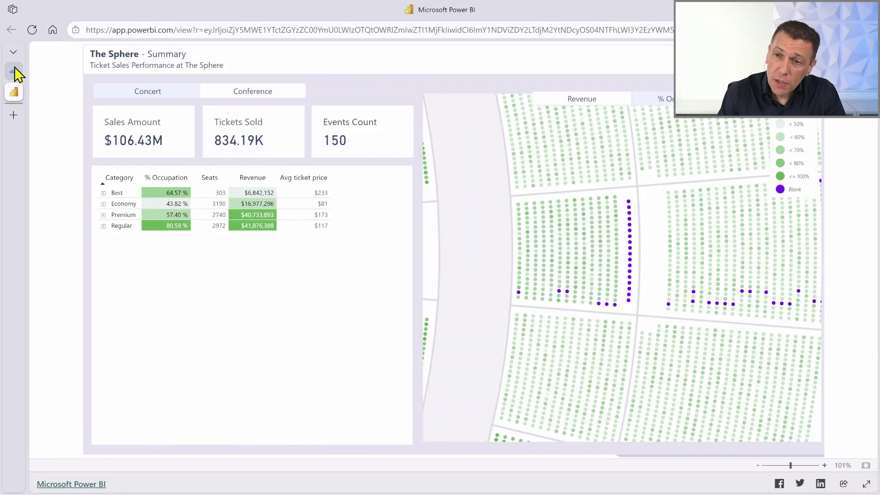
click(14, 71)
scroll(179, 405, up, 8)
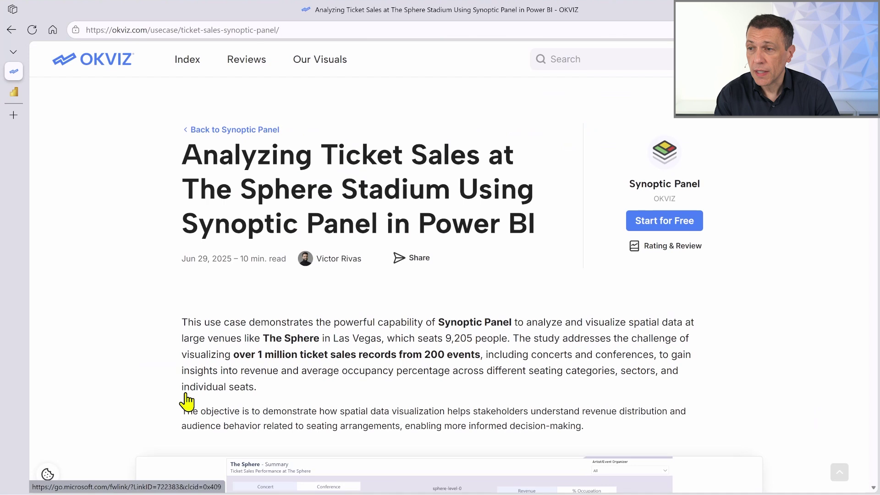